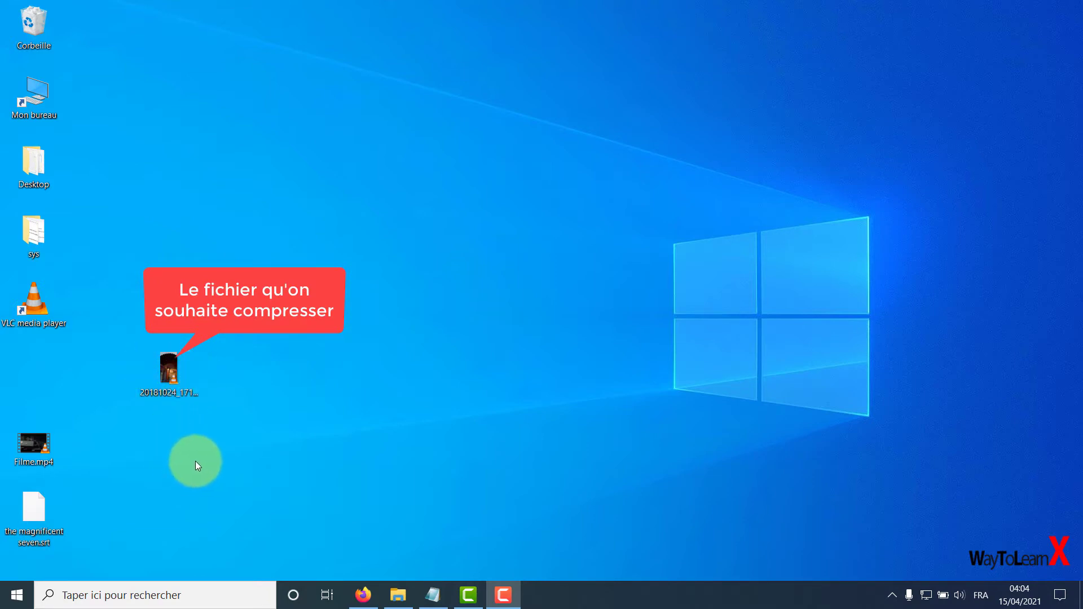
Step: Find VLC media player through the Windows search and launch it
click(143, 589)
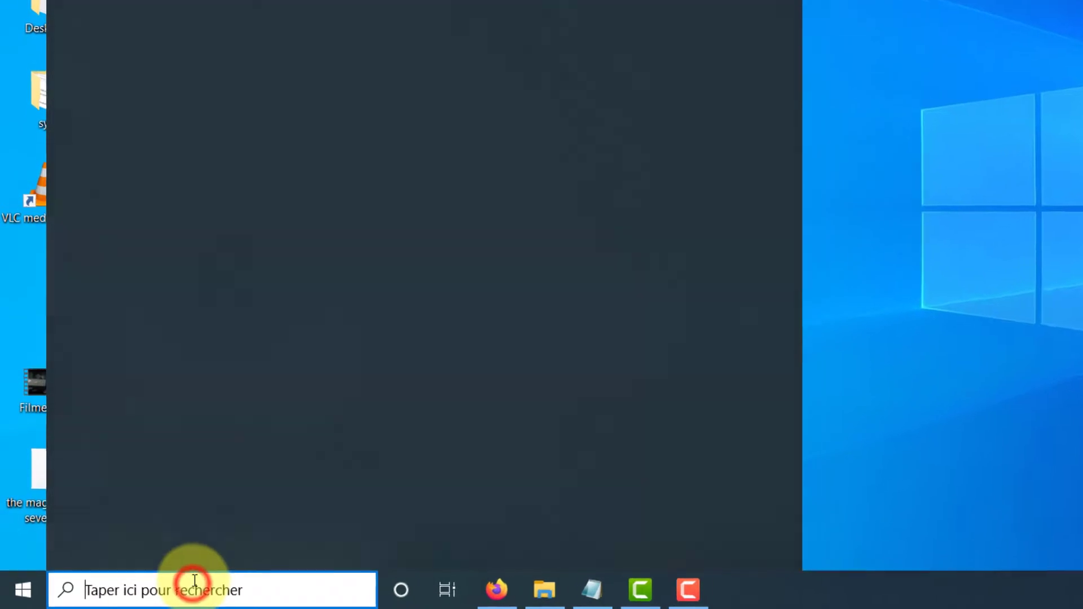
text(vl)
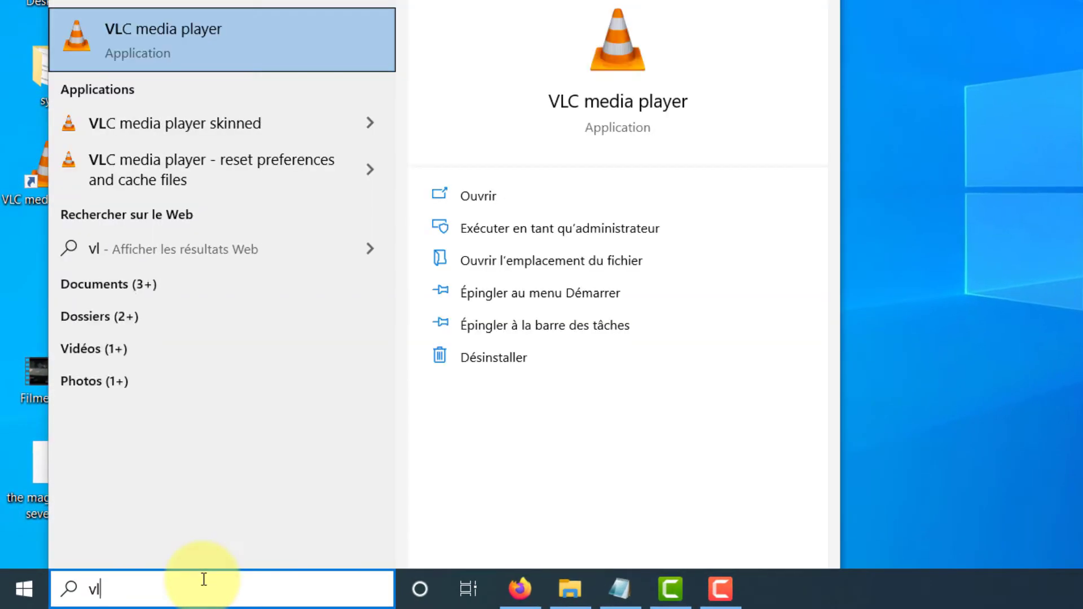
text(c media player)
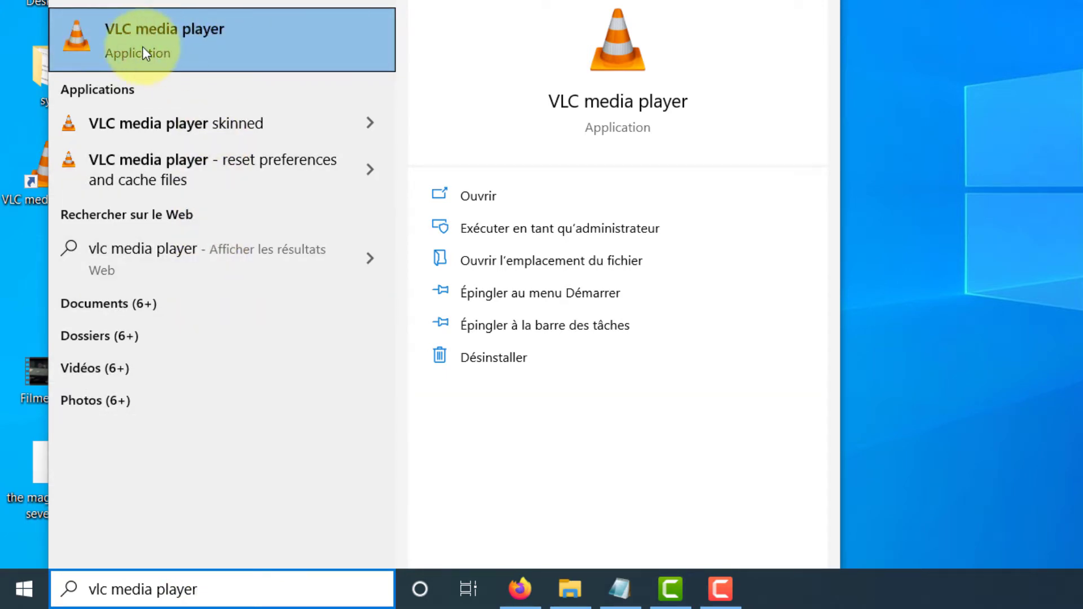
click(224, 52)
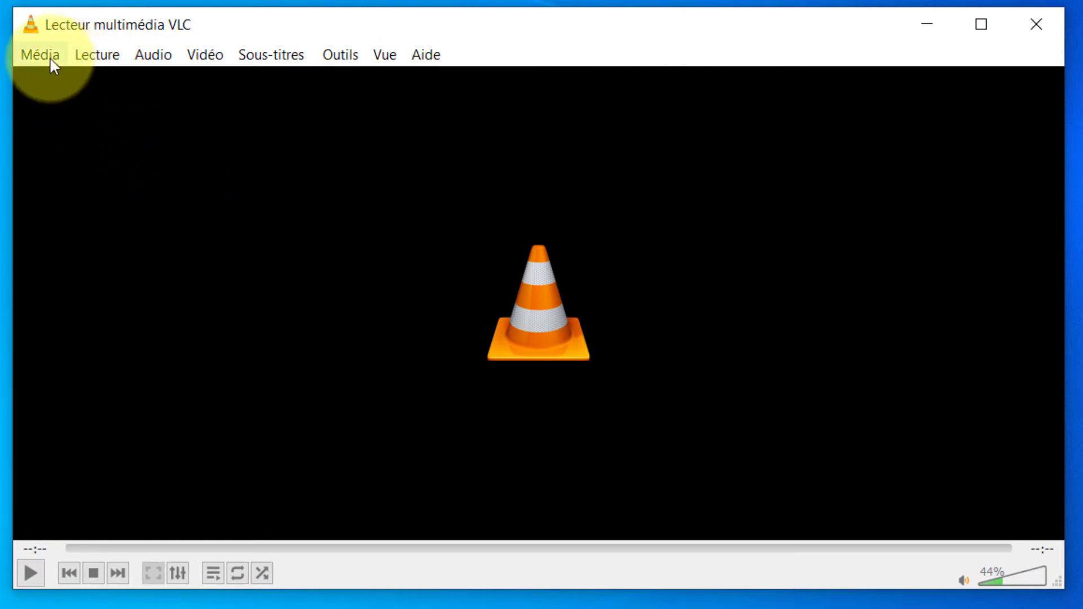
Step: Add 20181024_171229.mp4 from the Desktop as the media to convert and proceed to the conversion settings
click(34, 56)
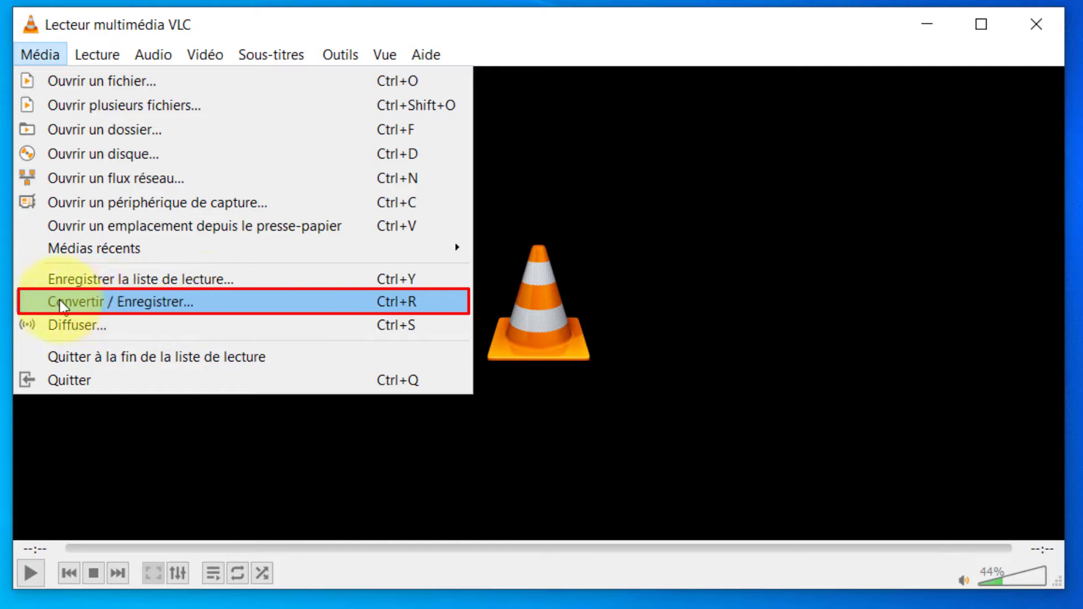
click(113, 305)
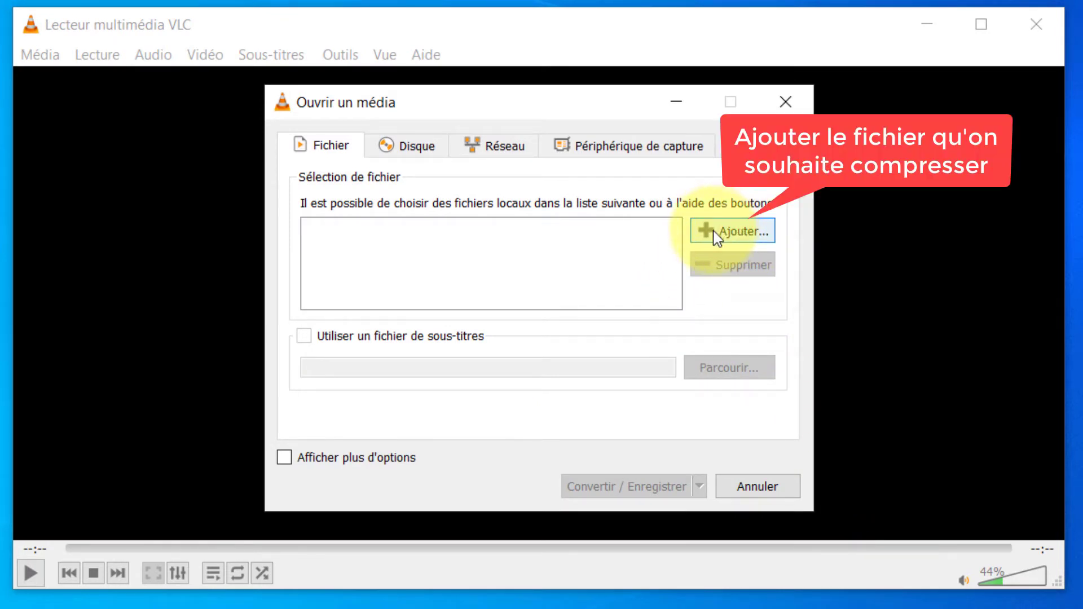
click(731, 237)
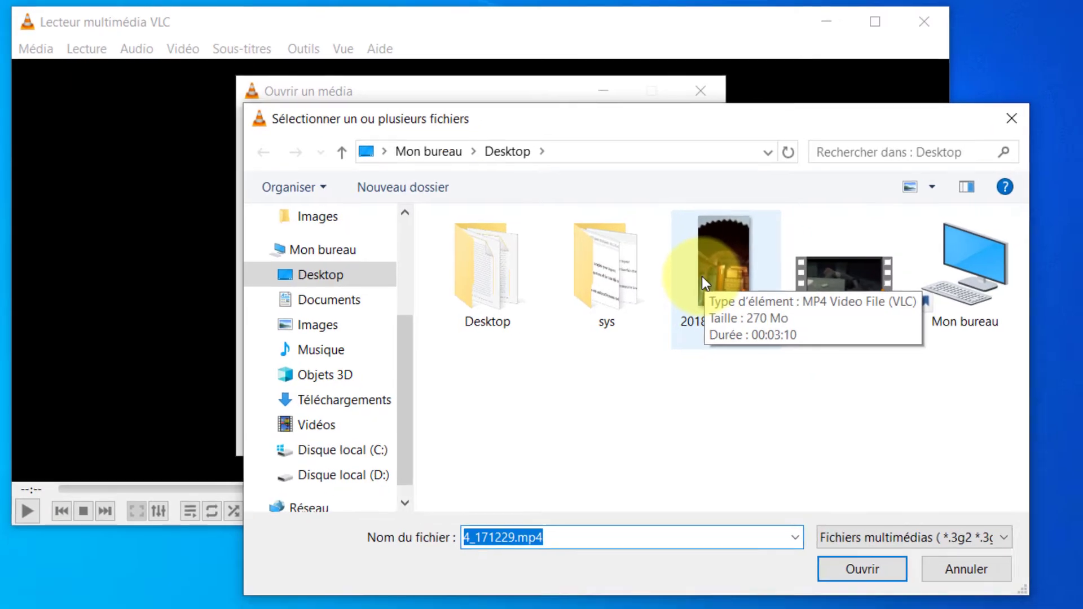
click(750, 296)
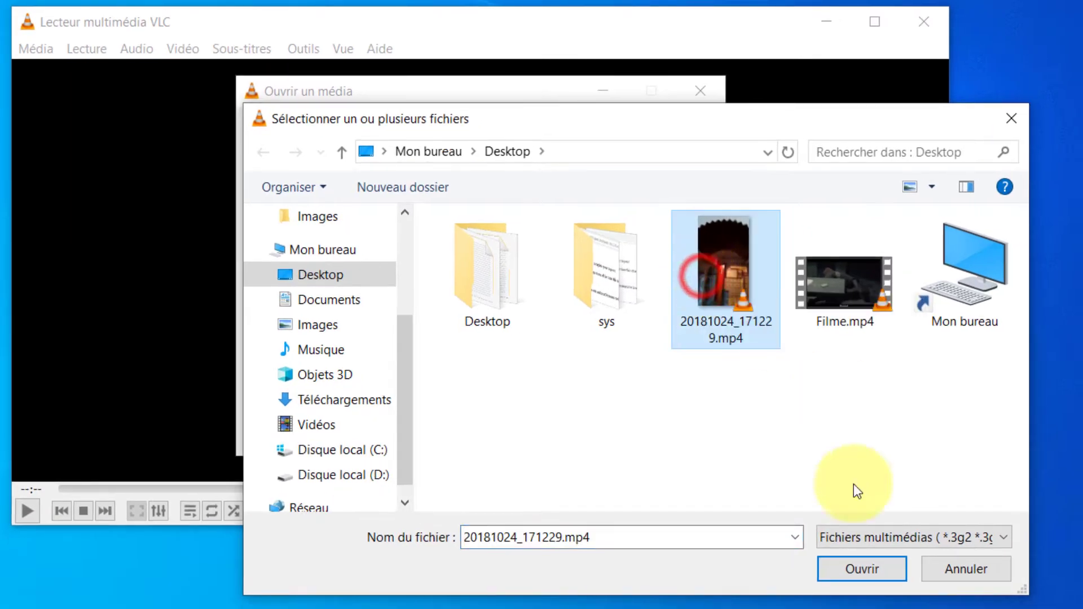
click(854, 571)
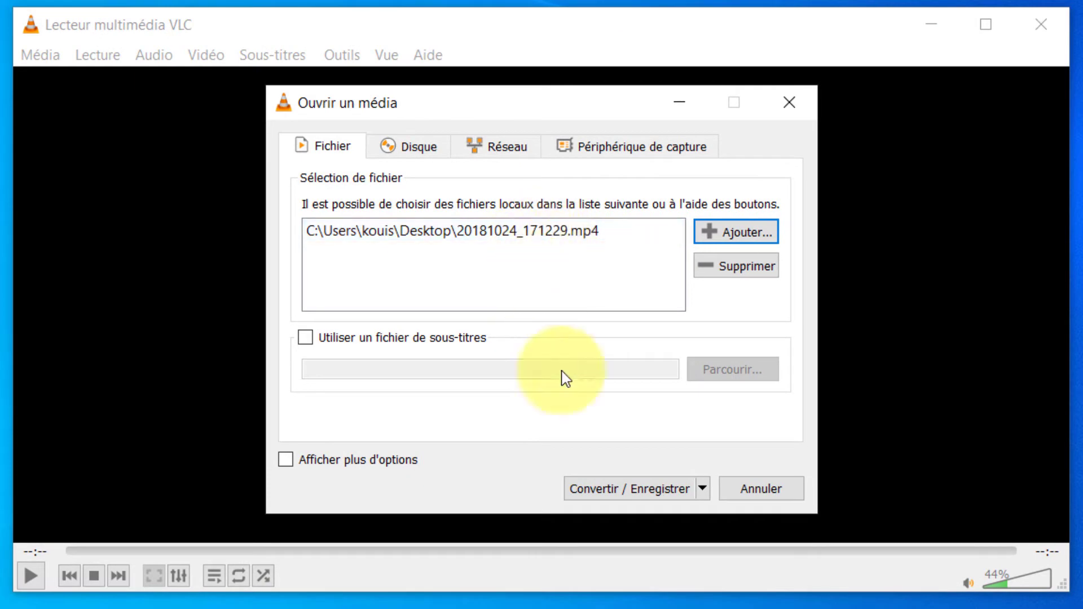
click(621, 491)
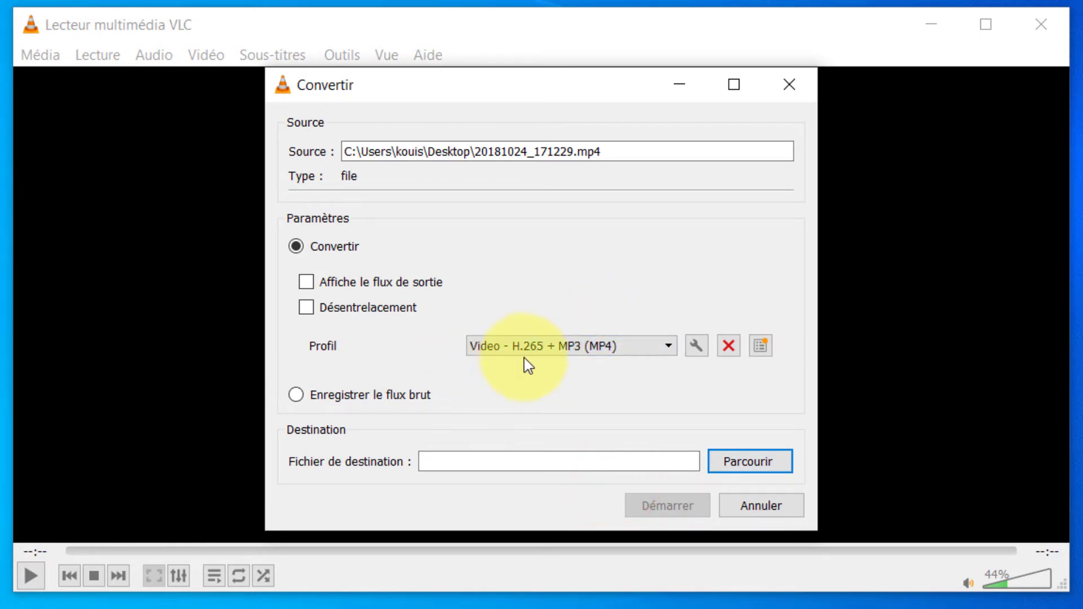
Step: Choose the Video for Youtube HD conversion profile and save its settings with MP4/MOV encapsulation
click(672, 346)
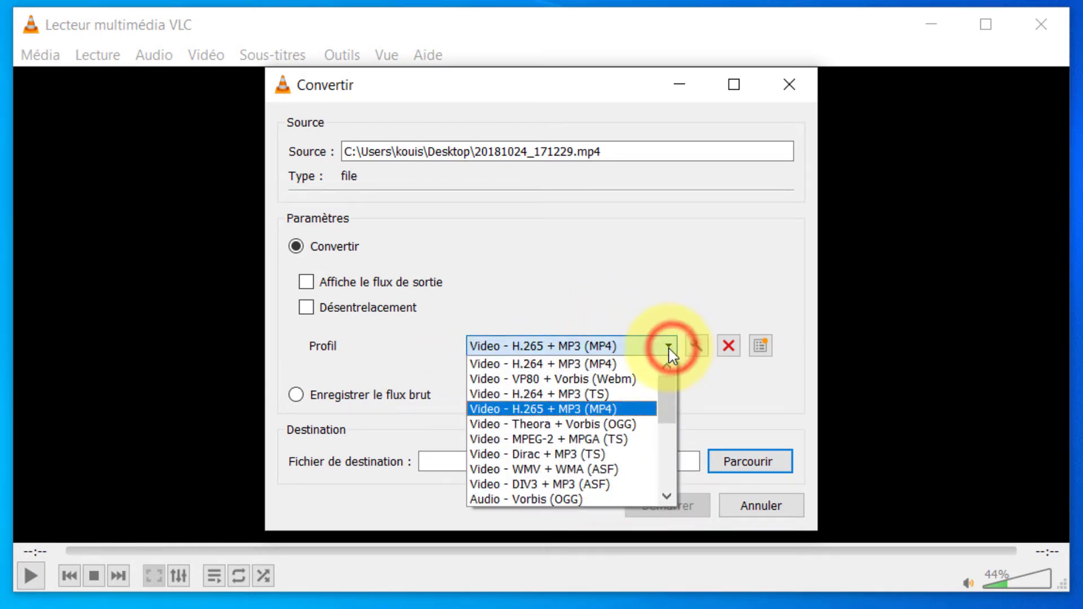
drag(672, 390, 669, 489)
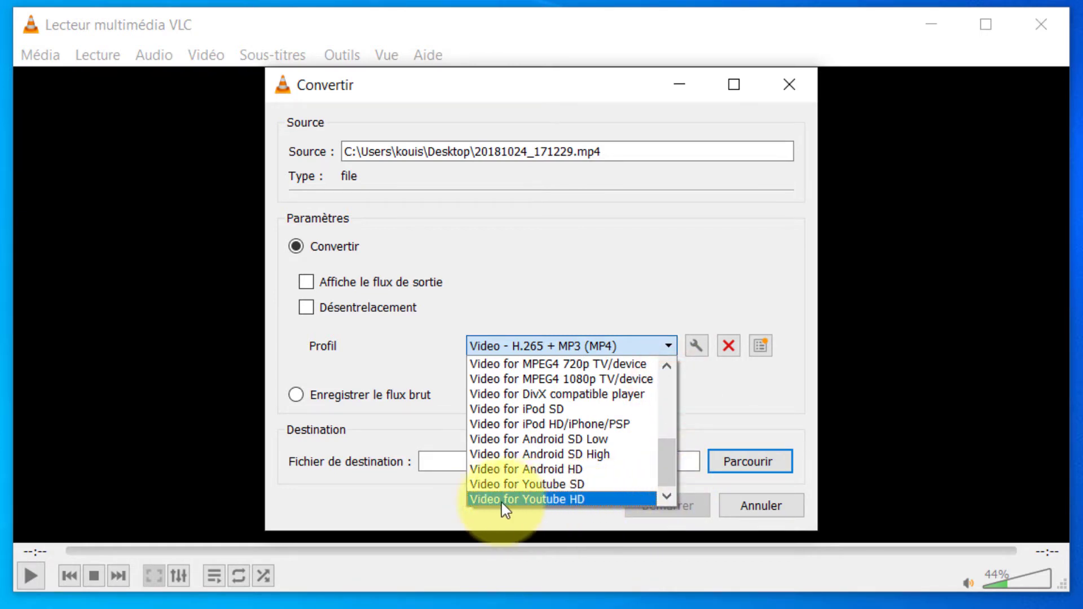
click(531, 500)
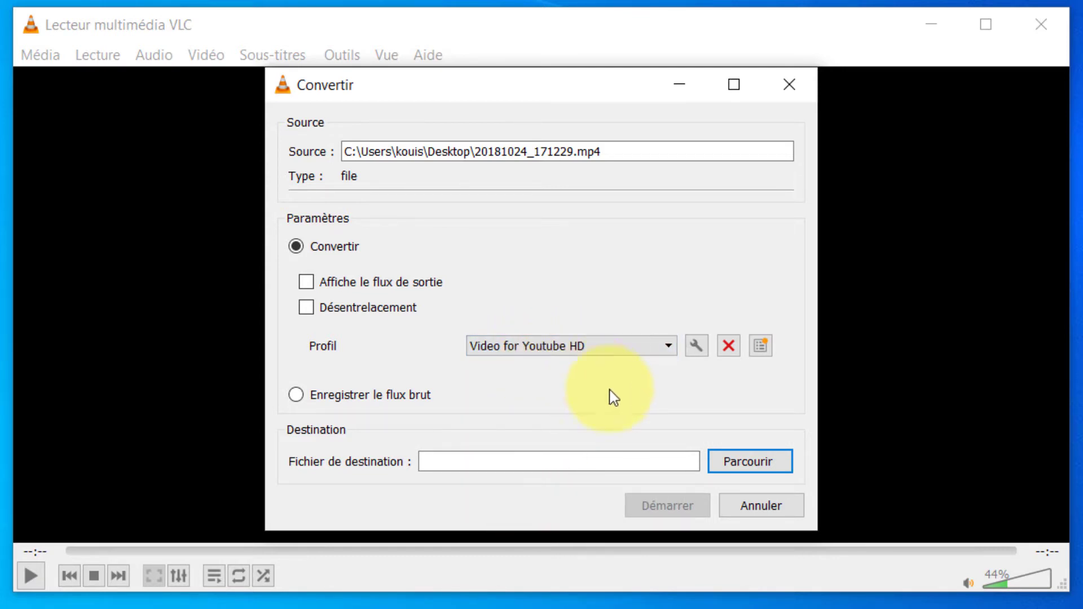
click(698, 349)
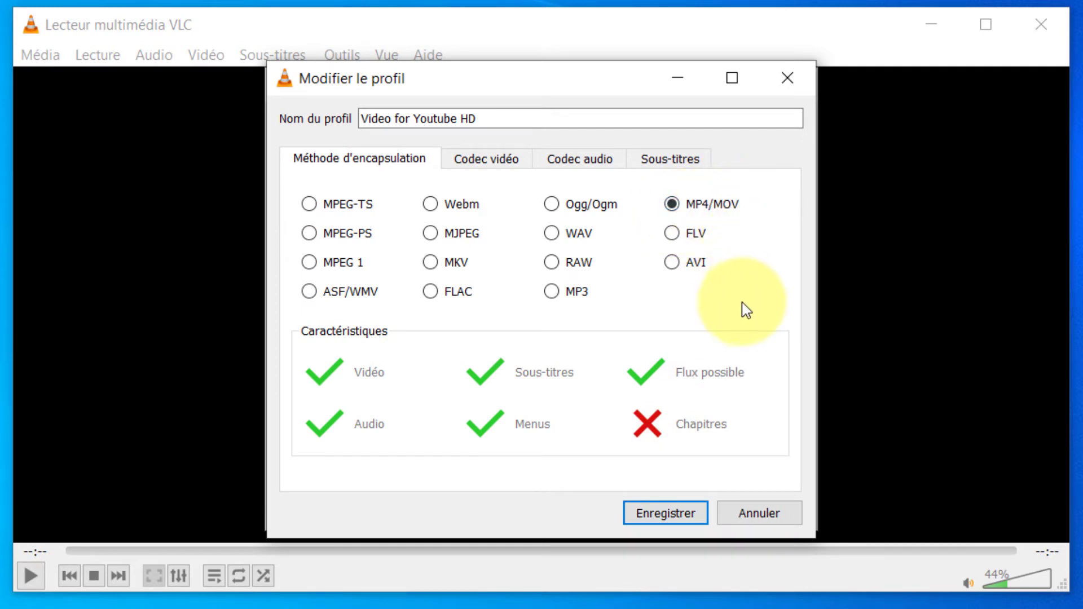
click(665, 514)
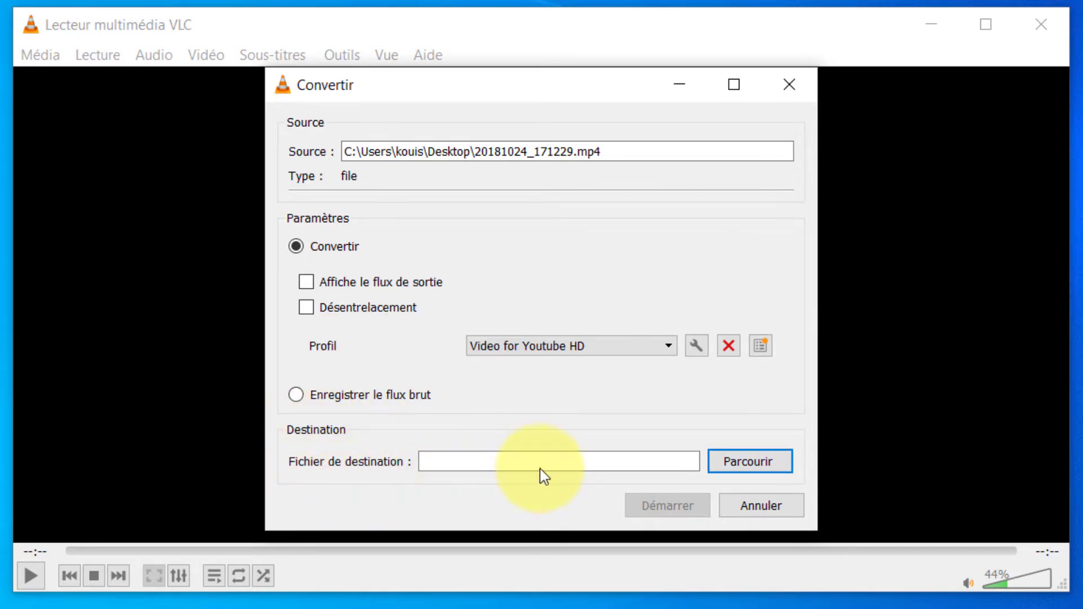
Step: Set the destination file to compressed in the Desktop folder and start the conversion
click(732, 463)
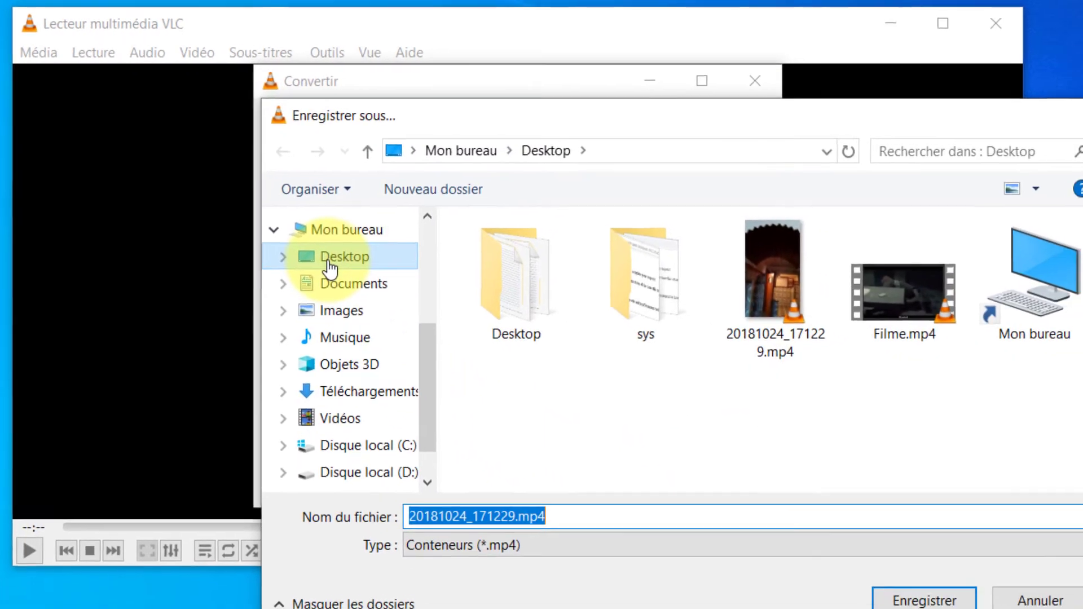
click(333, 261)
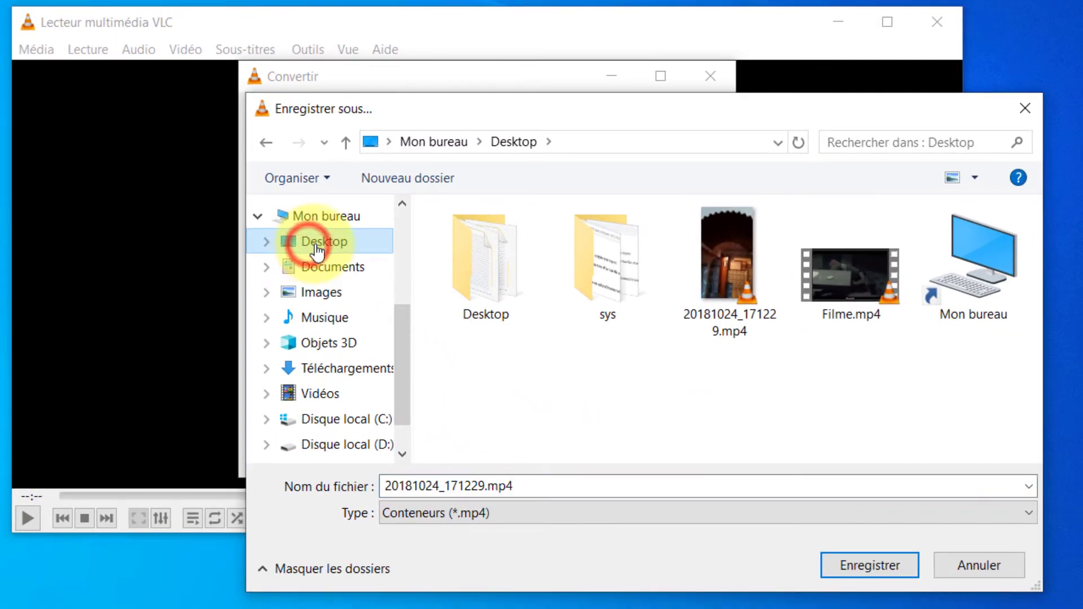
double_click(536, 481)
text(c)
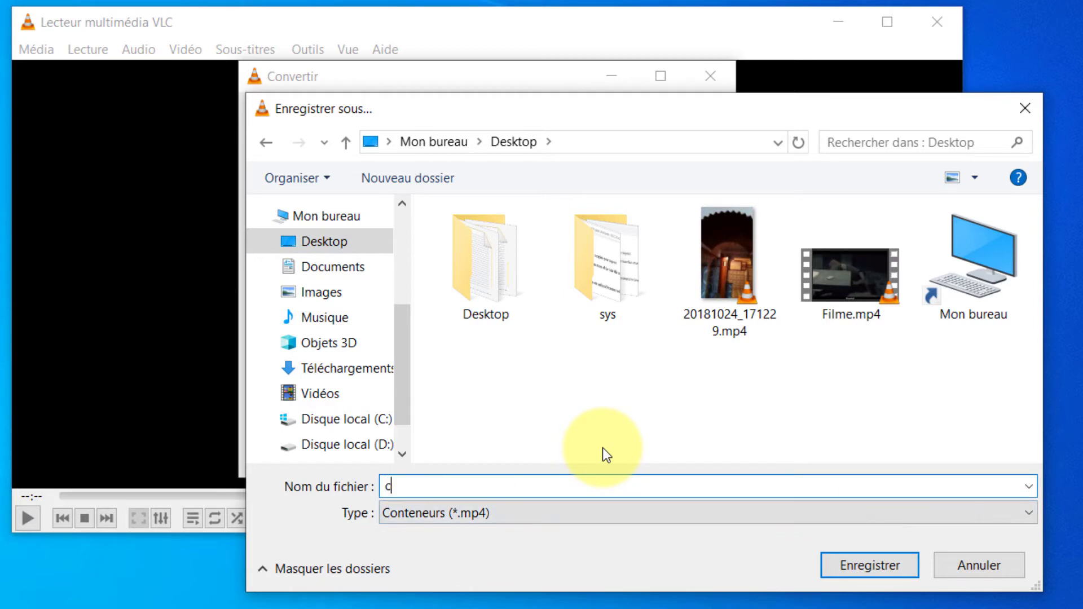
text(ompressed)
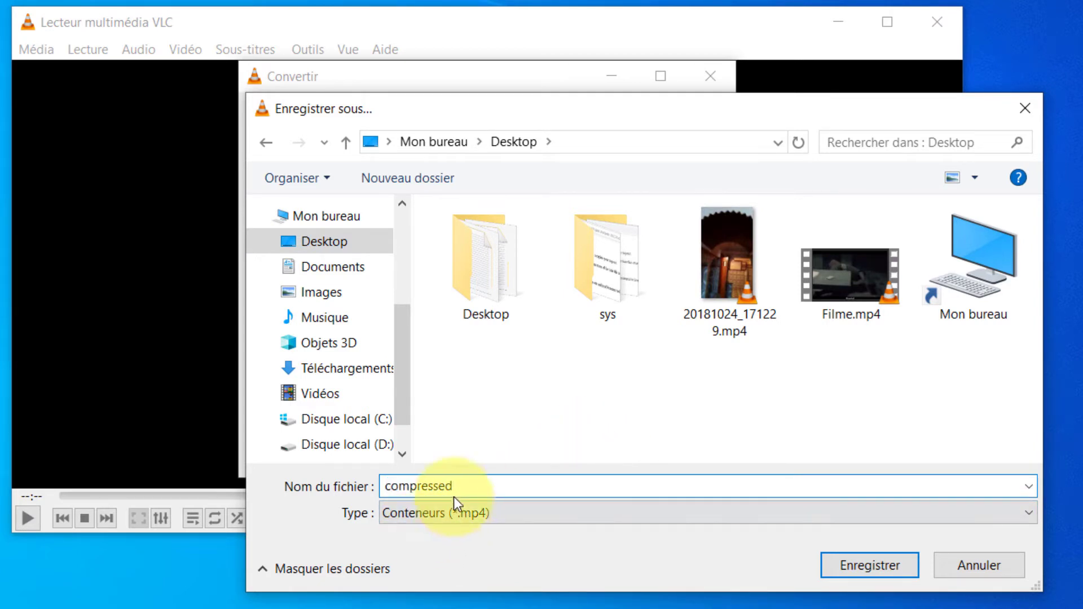
click(881, 566)
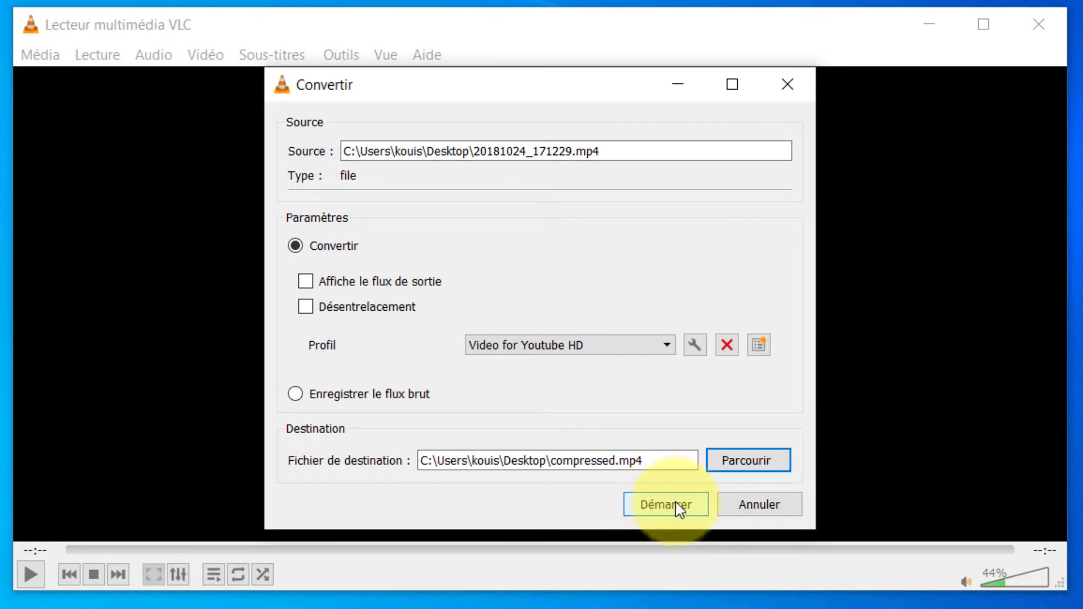
click(665, 509)
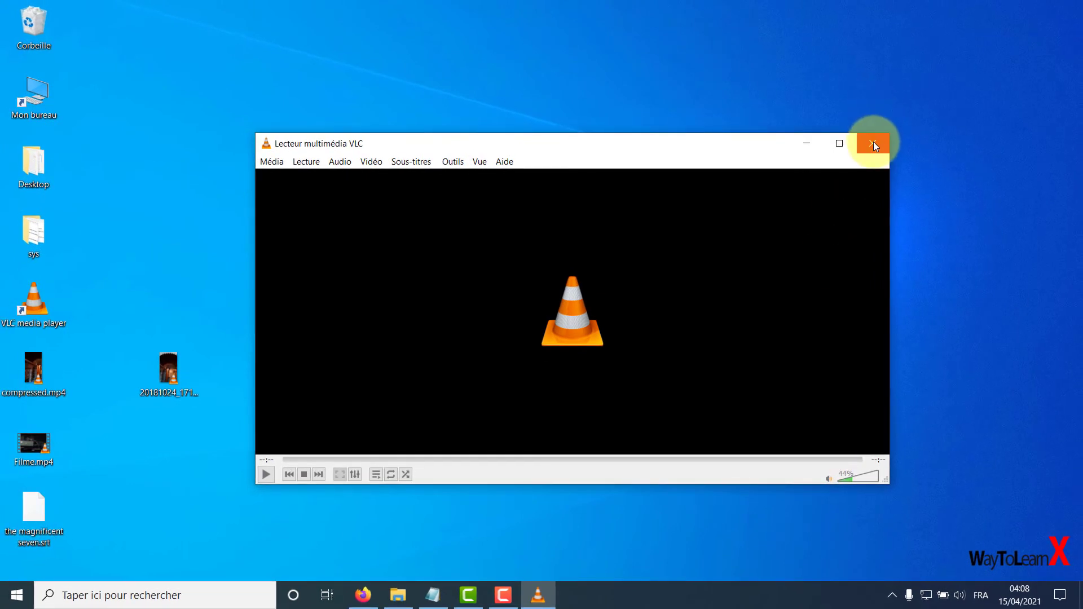
Step: Close VLC and place compressed.mp4 beside the original video on the desktop
click(873, 142)
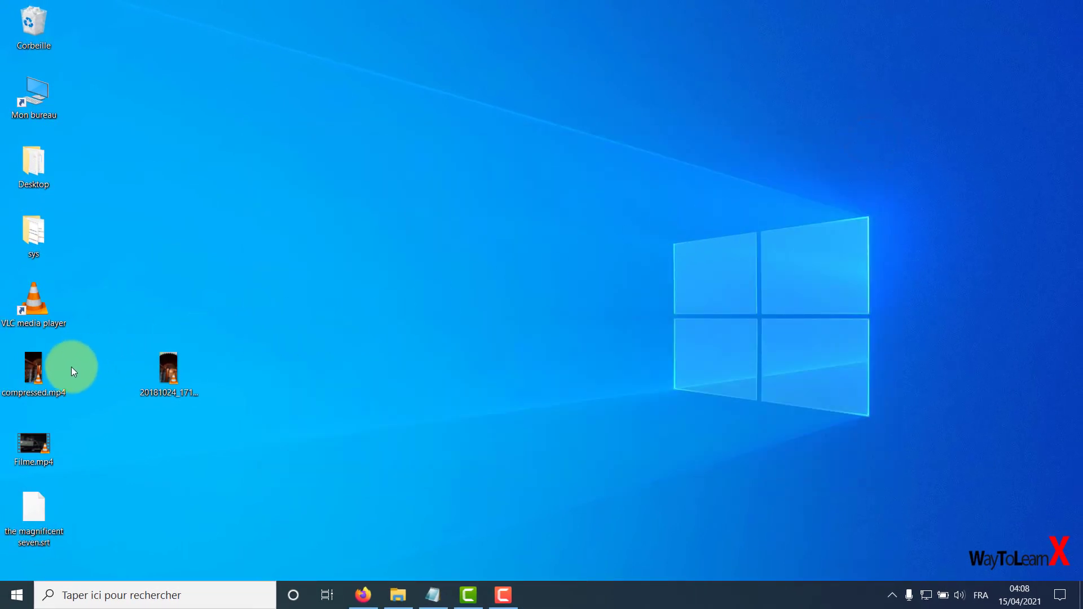
drag(252, 380, 248, 377)
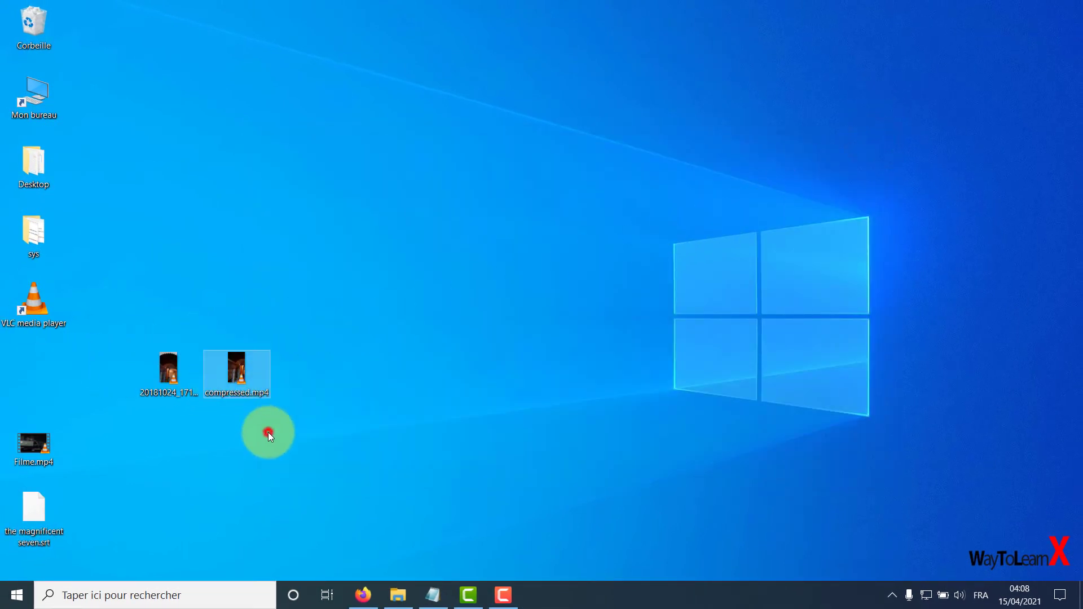
click(266, 430)
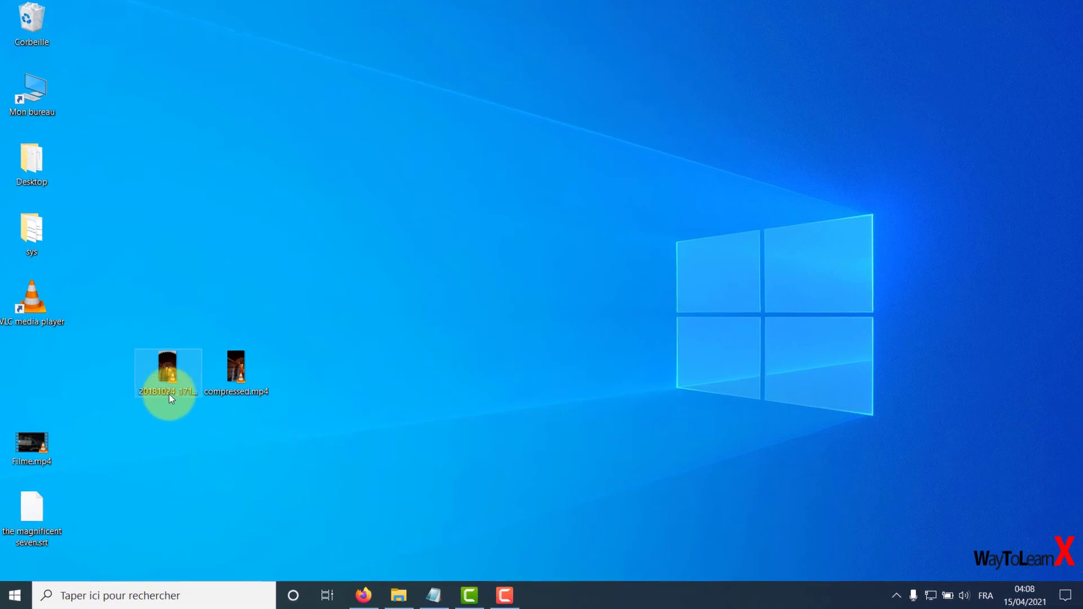
Step: Open the properties of the original video 20181024_171229.mp4 and check its file size
mouse_move(168, 394)
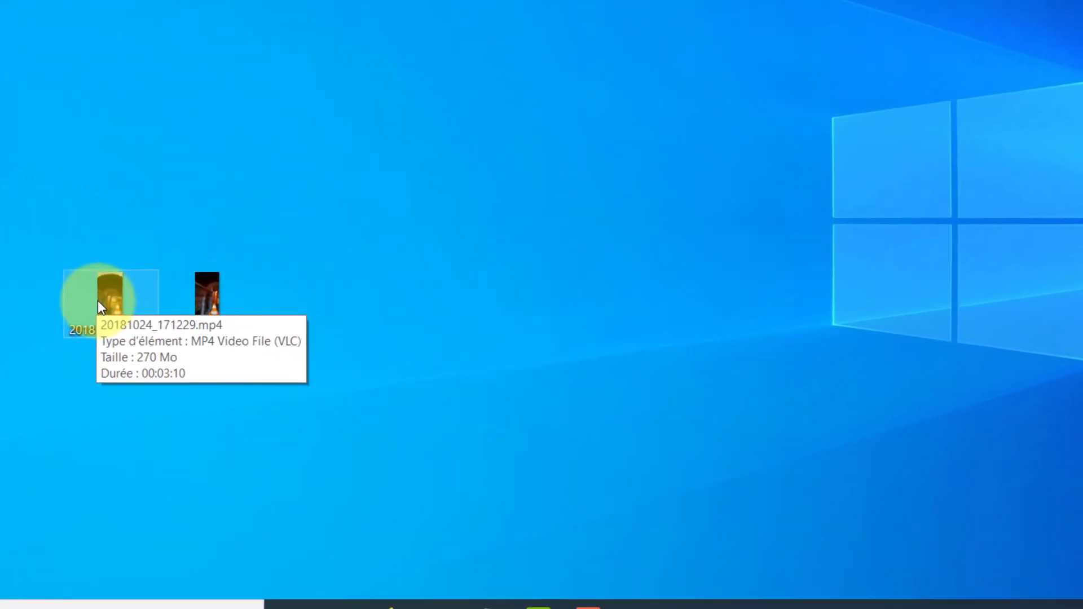
click(99, 305)
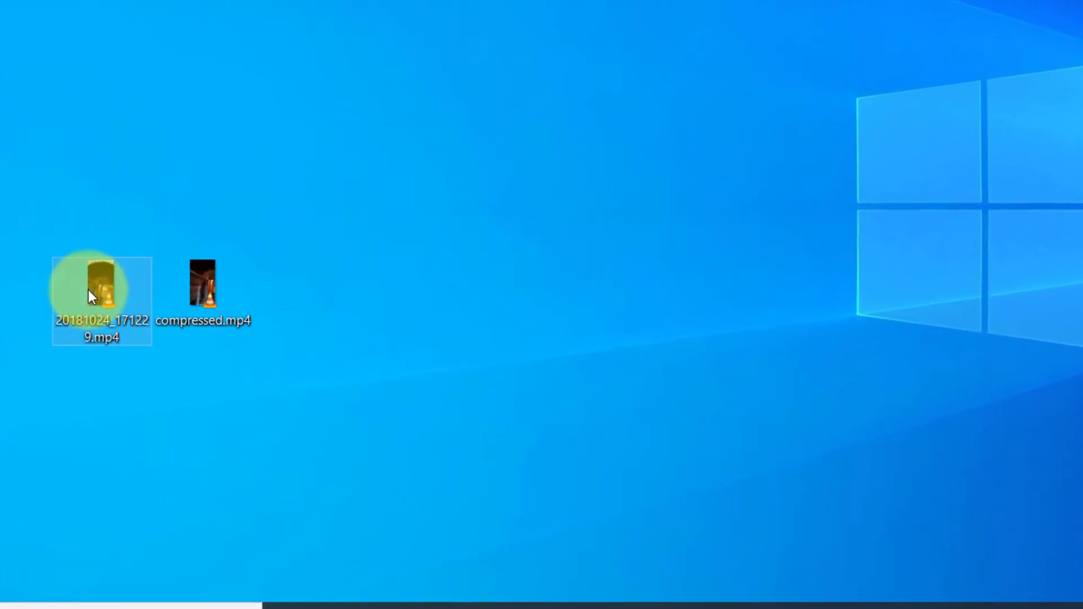
right_click(98, 305)
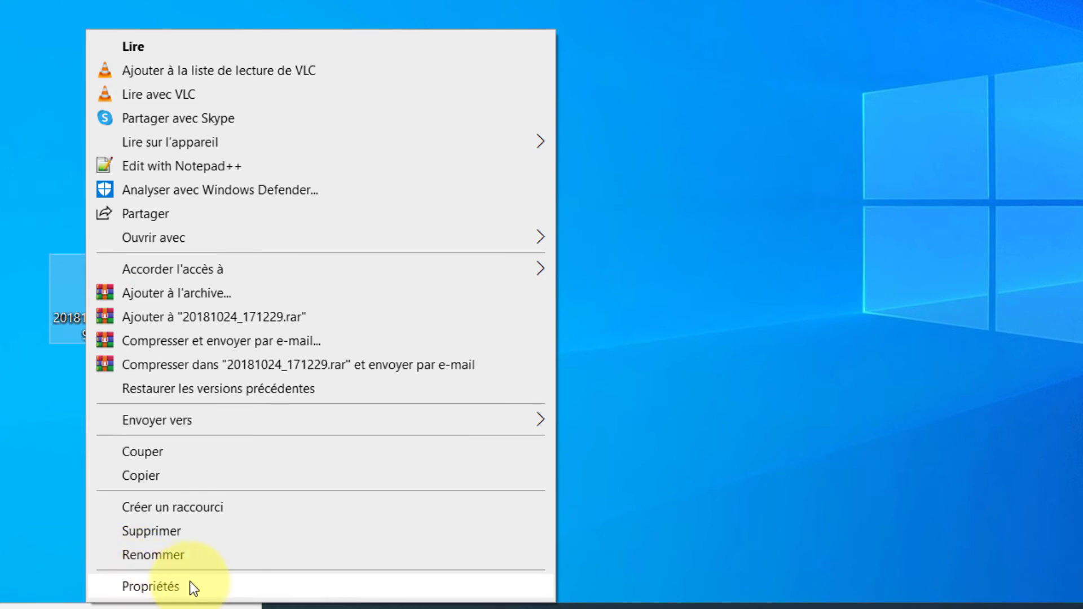
click(213, 589)
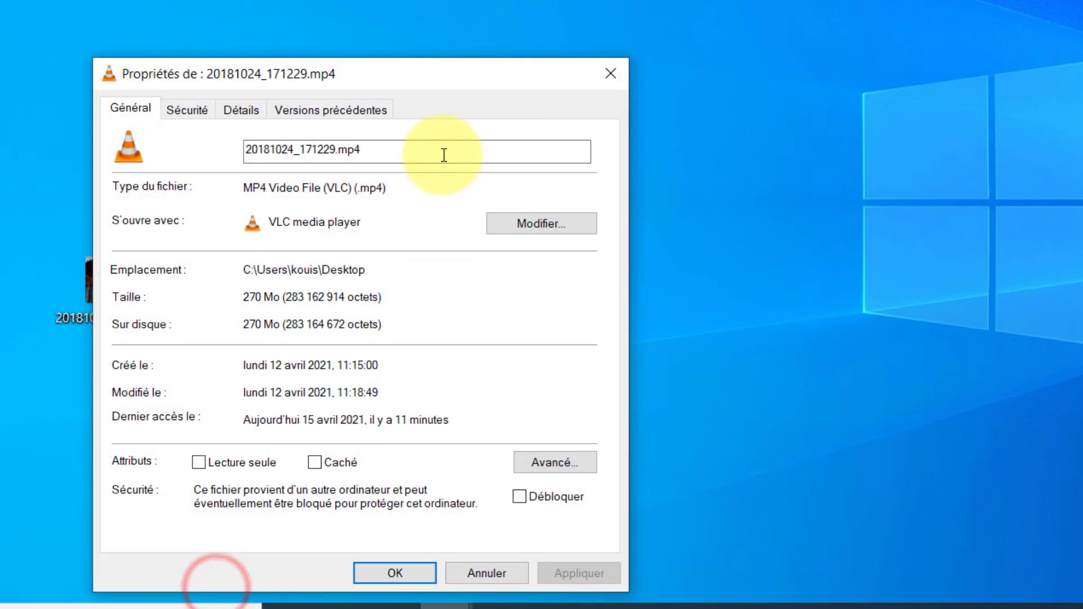
drag(378, 69, 582, 14)
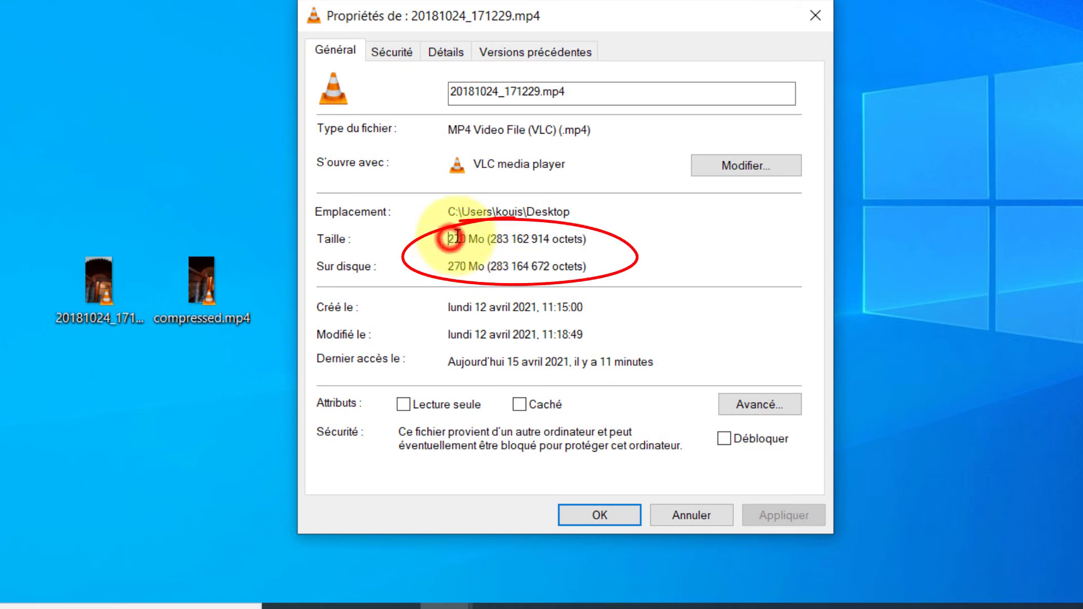
drag(458, 237, 480, 235)
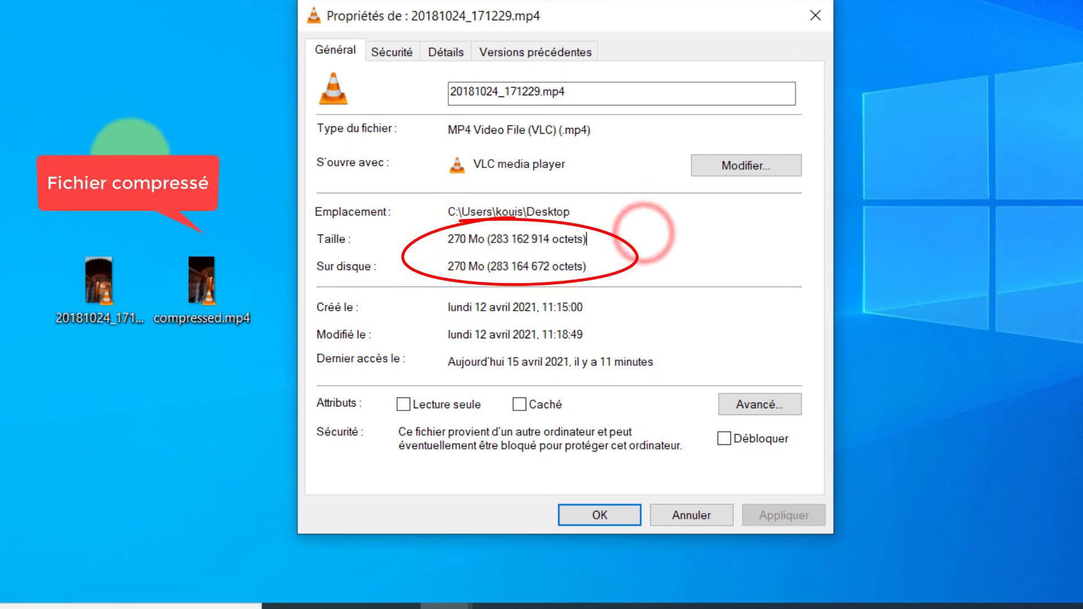
Step: Compare the file size in the properties of compressed.mp4 with the original's, closing both properties windows when done
click(199, 279)
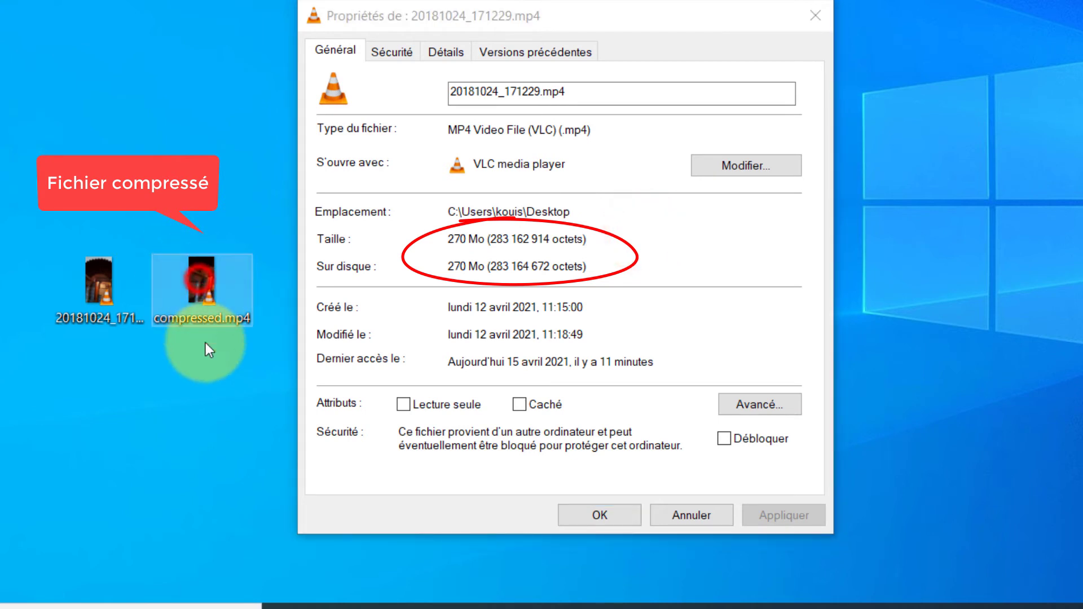
right_click(205, 292)
click(314, 587)
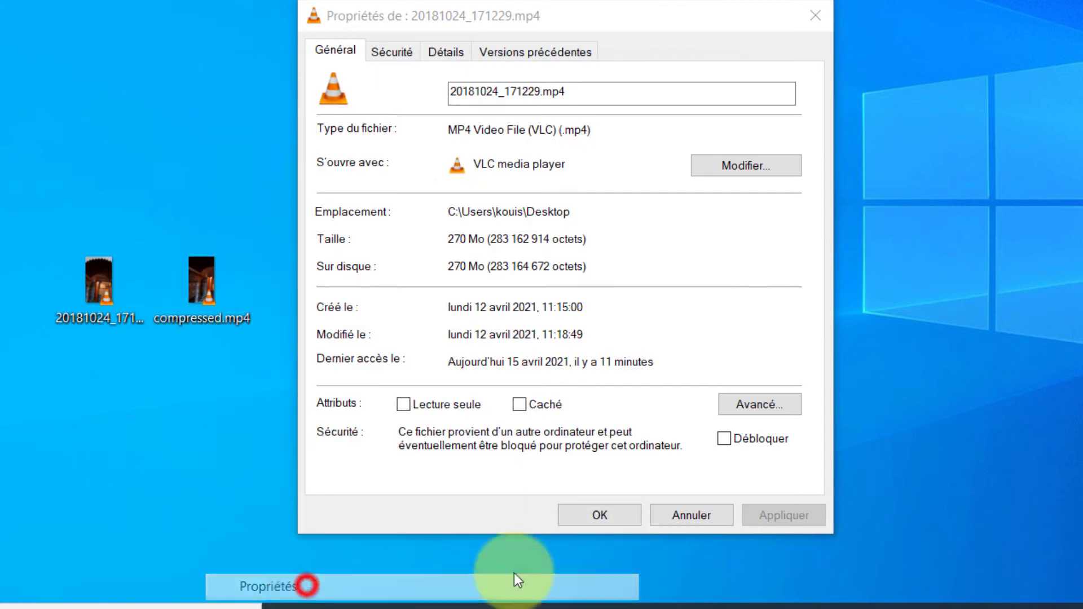
drag(527, 72, 1082, 34)
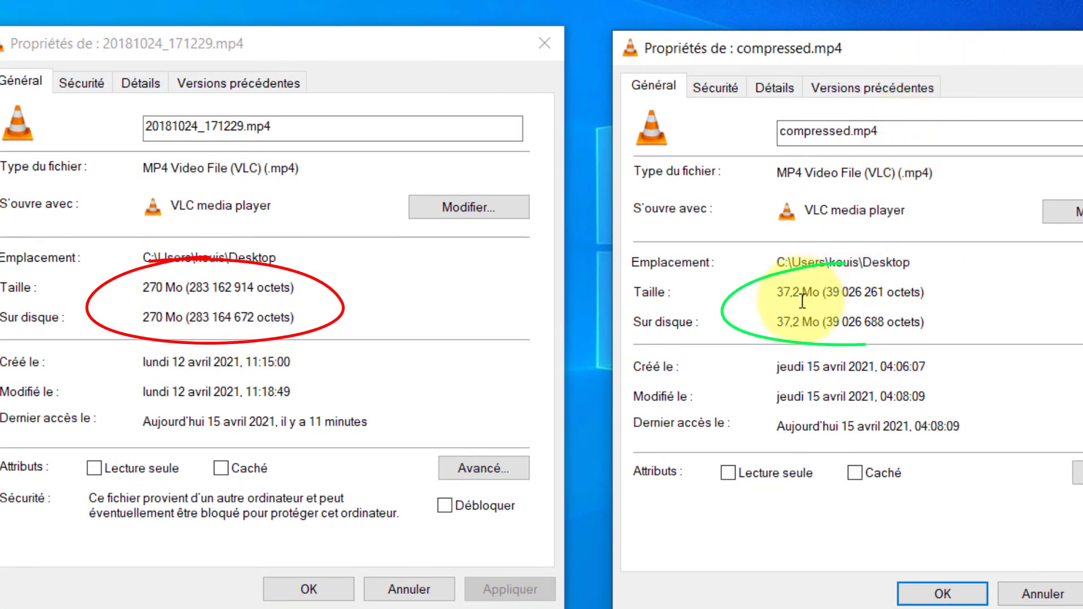
drag(779, 288, 821, 292)
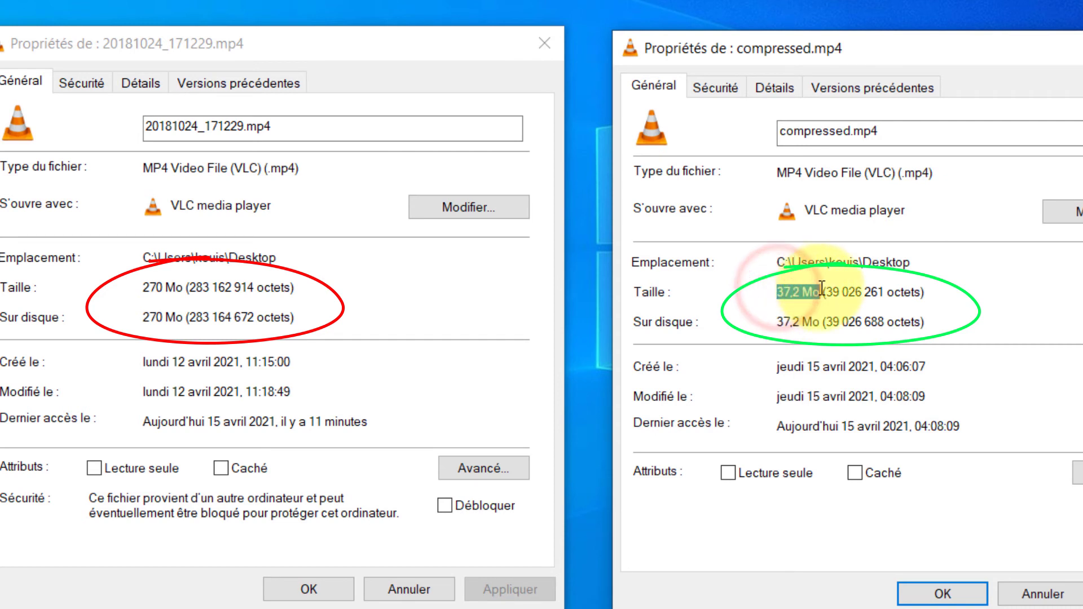
click(1067, 297)
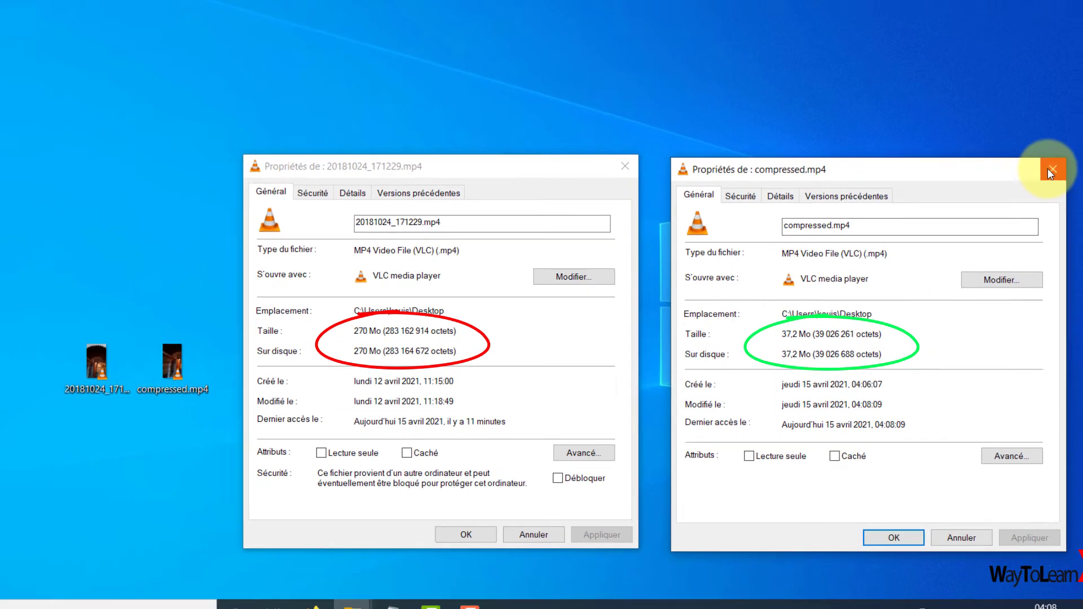
click(1051, 170)
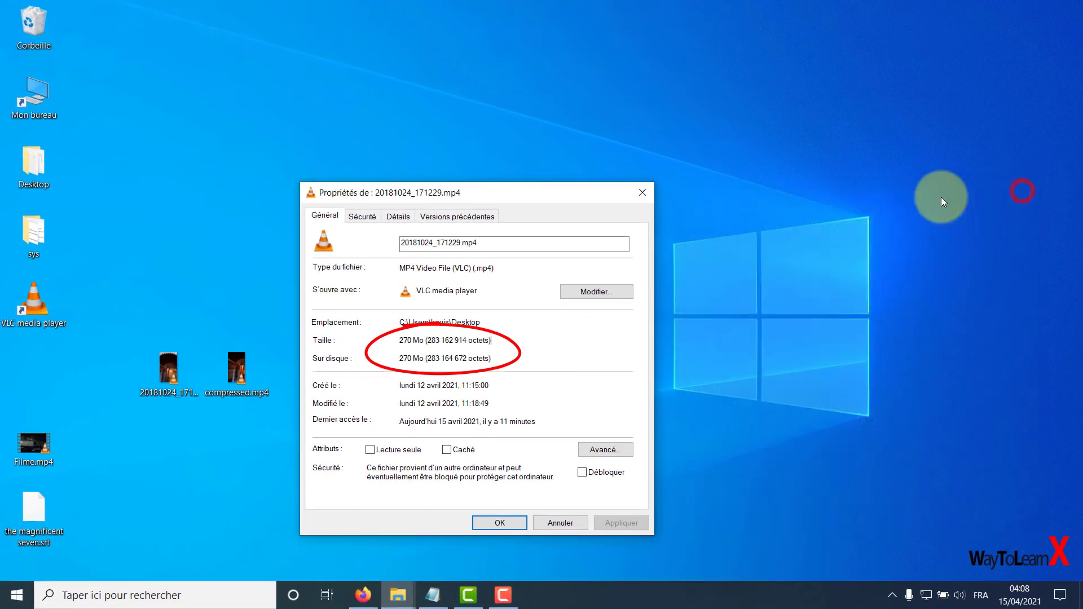
click(640, 196)
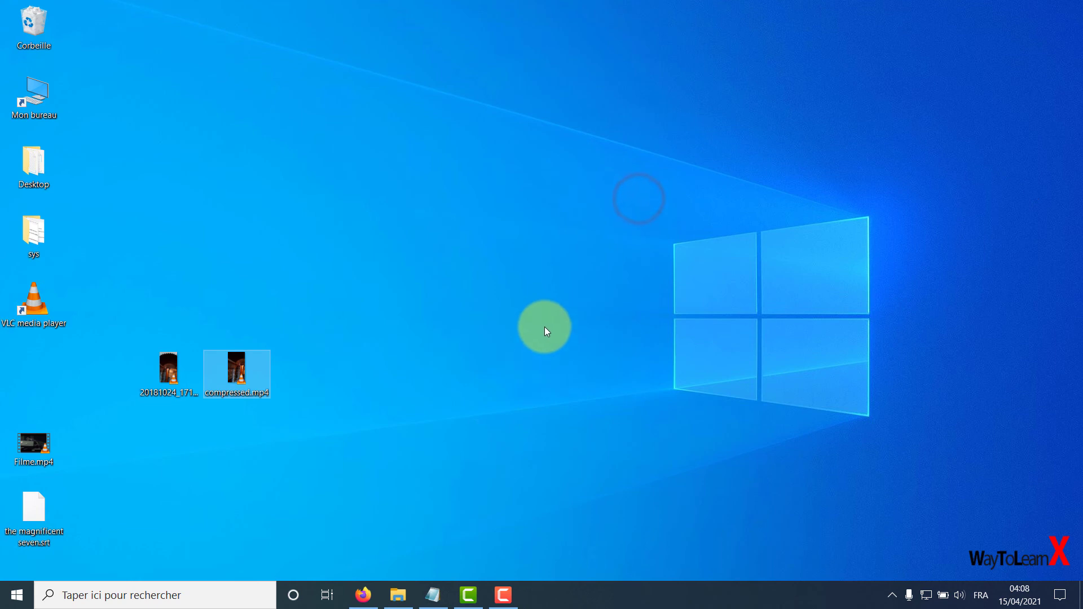